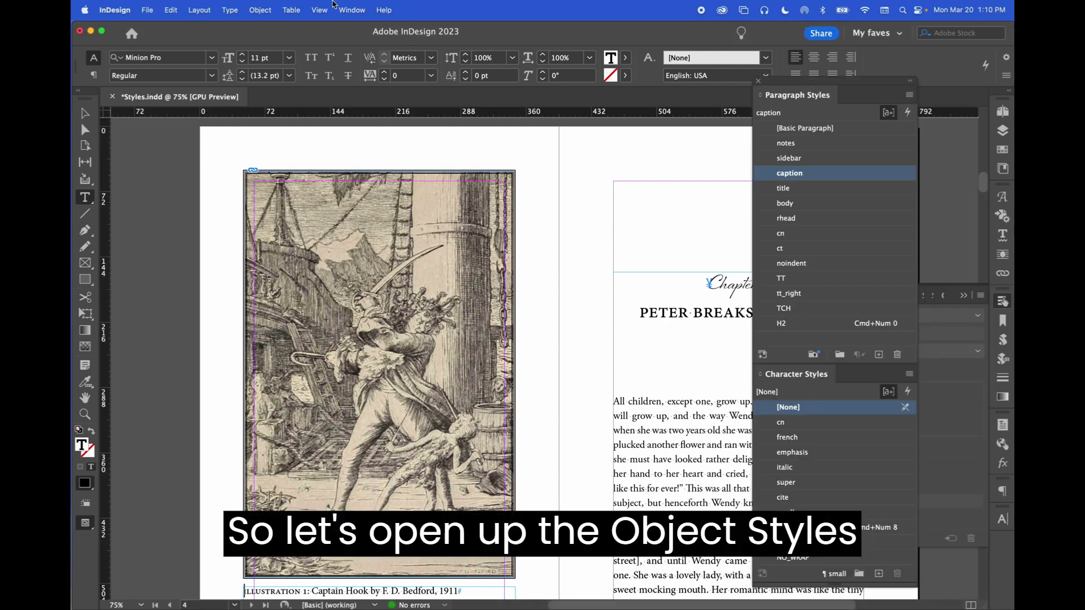
# - Show the Object Styles panel and place it over the spread beside the illustration
pyautogui.click(352, 10)
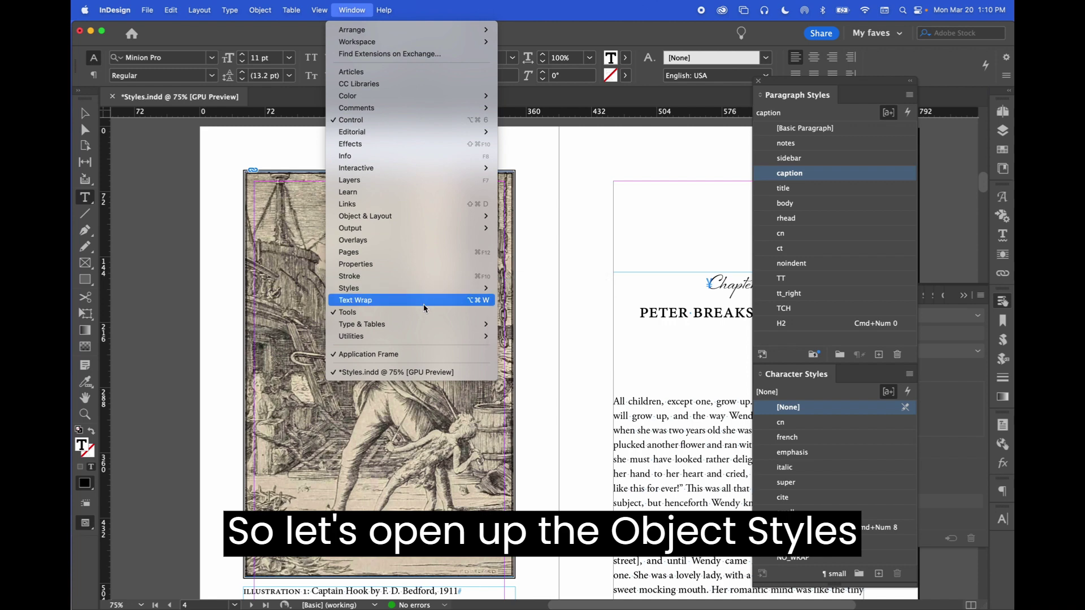
pyautogui.moveTo(429, 292)
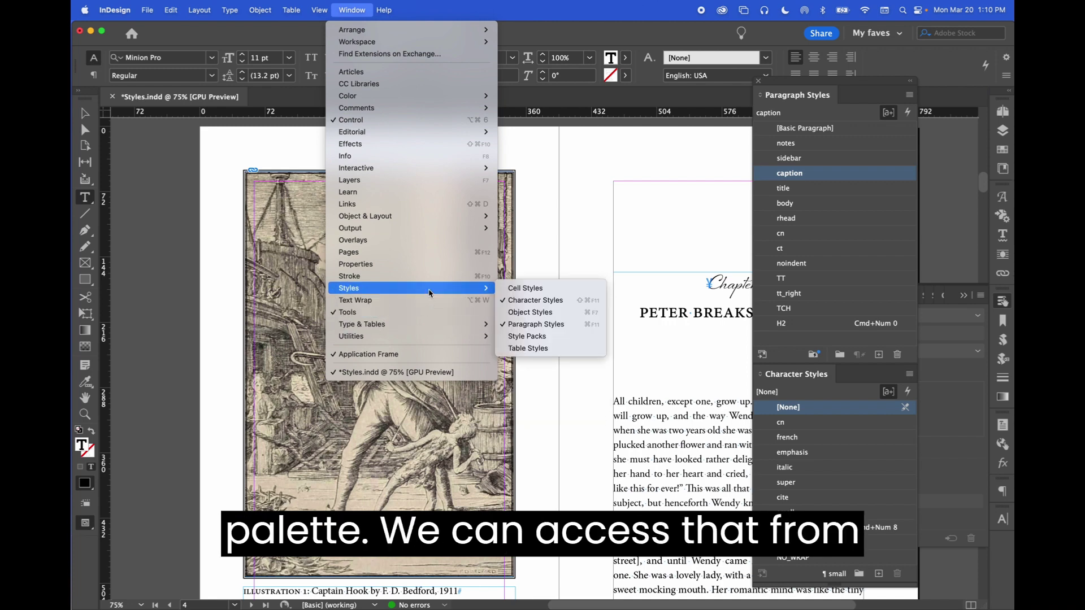
pyautogui.press('Escape')
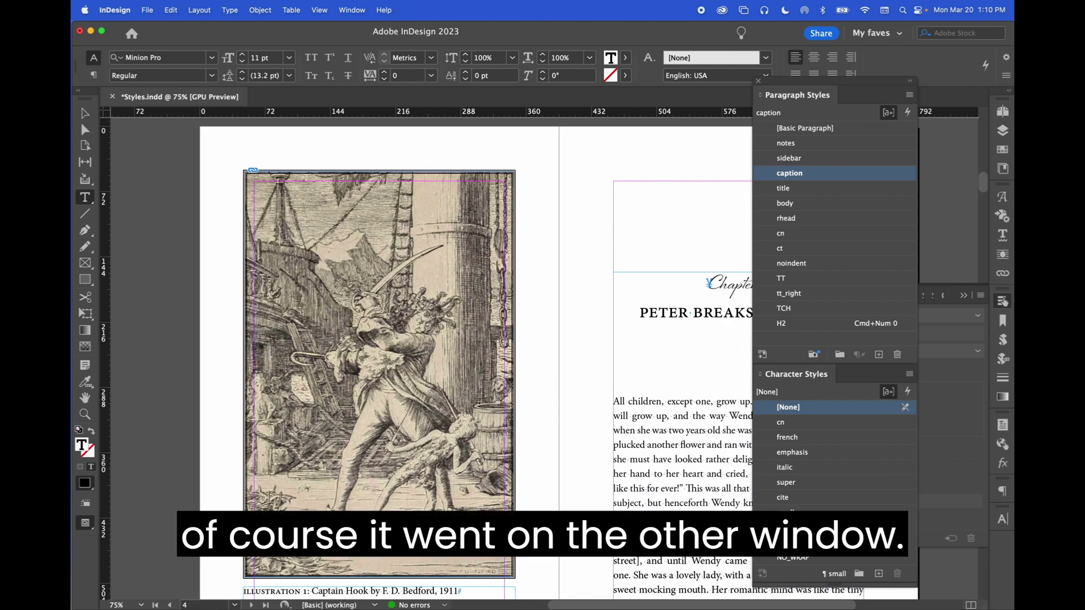
pyautogui.moveTo(732, 214); pyautogui.dragTo(612, 179)
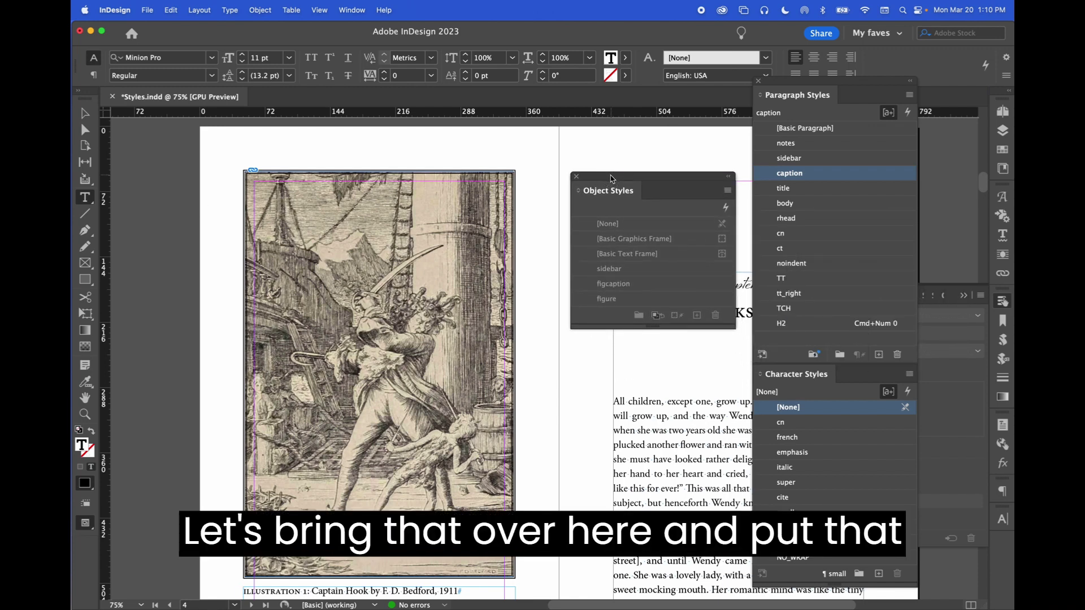
# - Select the Captain Hook illustration frame with the Selection tool
pyautogui.click(271, 199)
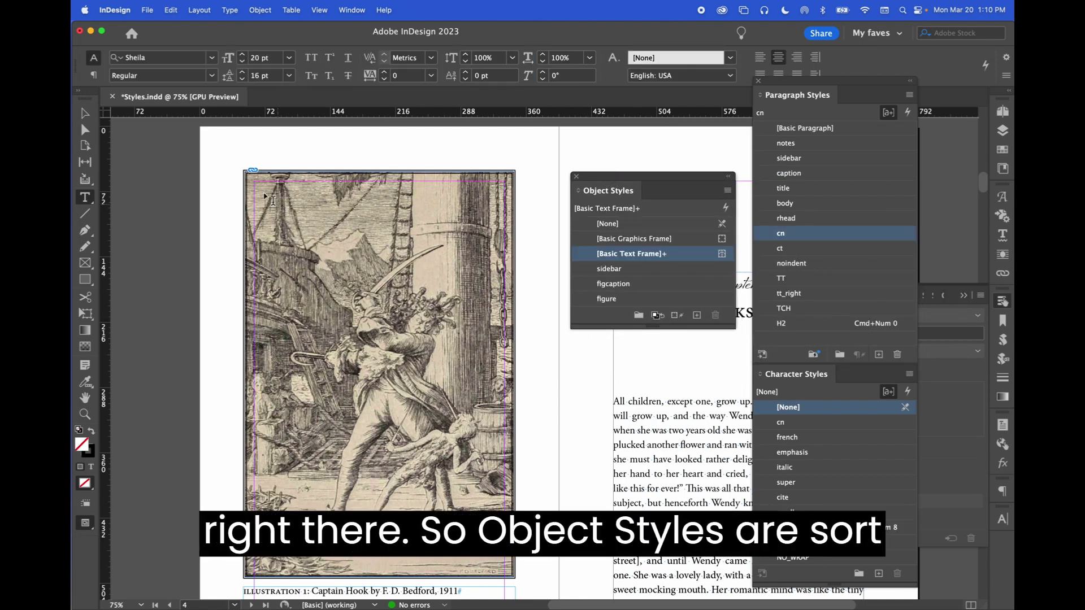
pyautogui.click(84, 113)
pyautogui.click(330, 240)
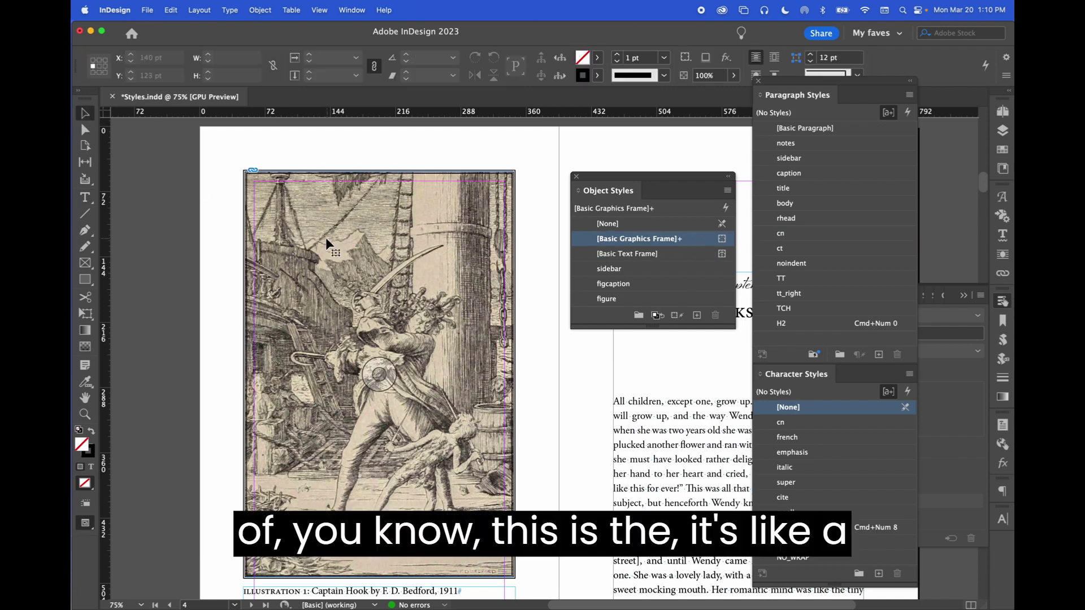
pyautogui.click(326, 237)
pyautogui.scroll(-1, 337, 236)
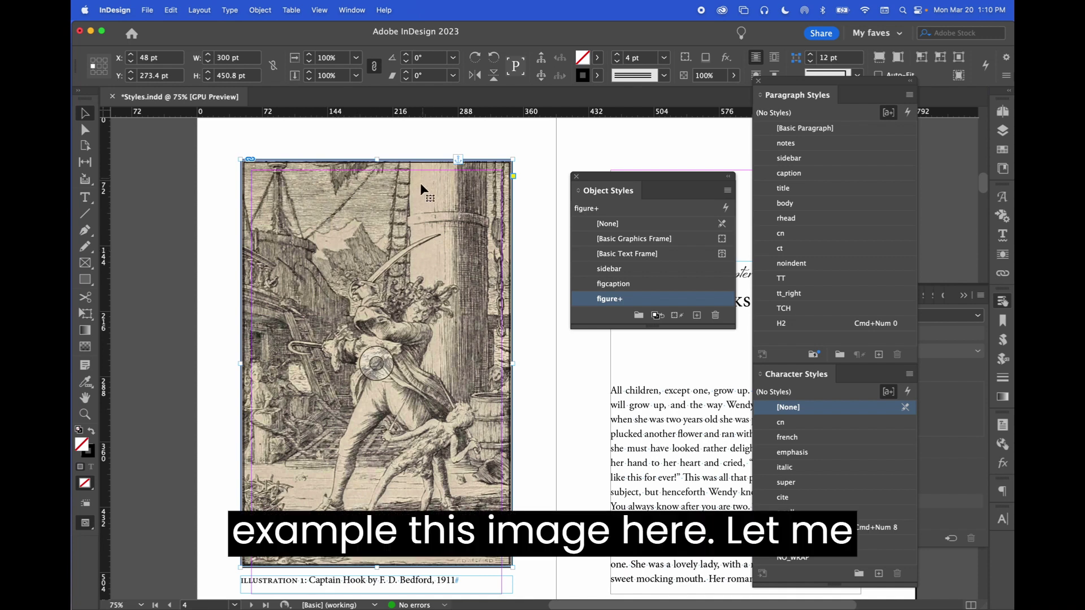
# - Examine the ruled border around the illustration close up
pyautogui.press('super+equal')
pyautogui.press('super+equal')
pyautogui.press('super+equal')
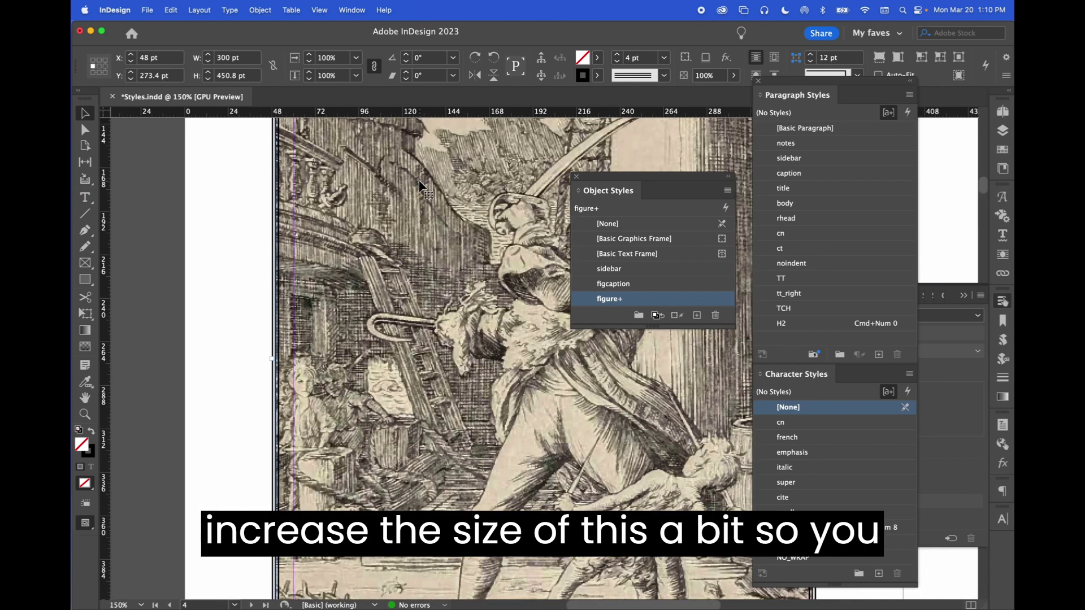
pyautogui.scroll(5, 419, 183)
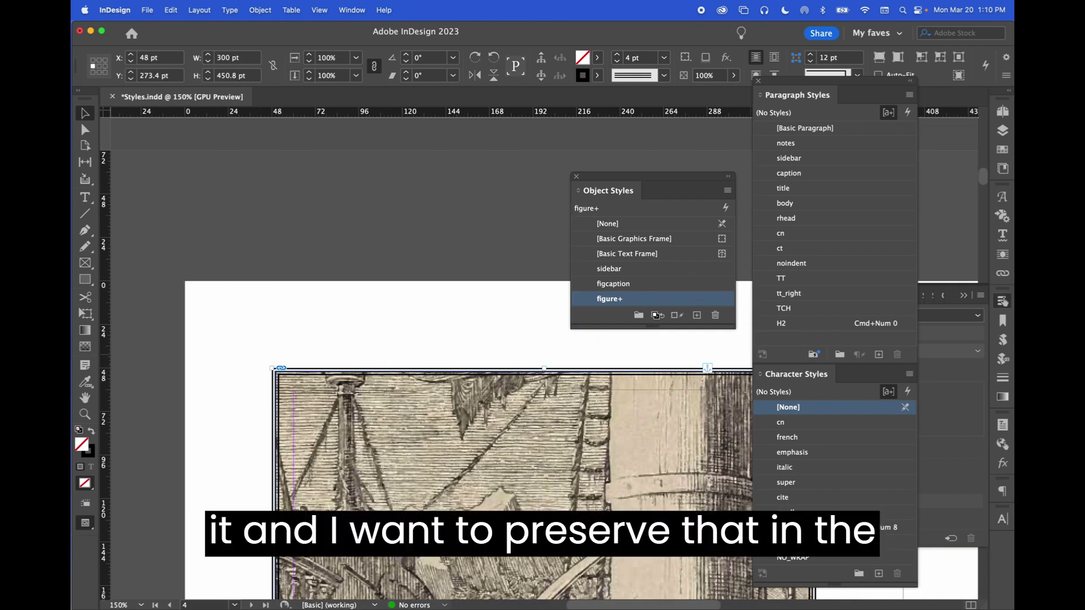
pyautogui.press('super+minus')
pyautogui.press('super+minus')
pyautogui.press('super+minus')
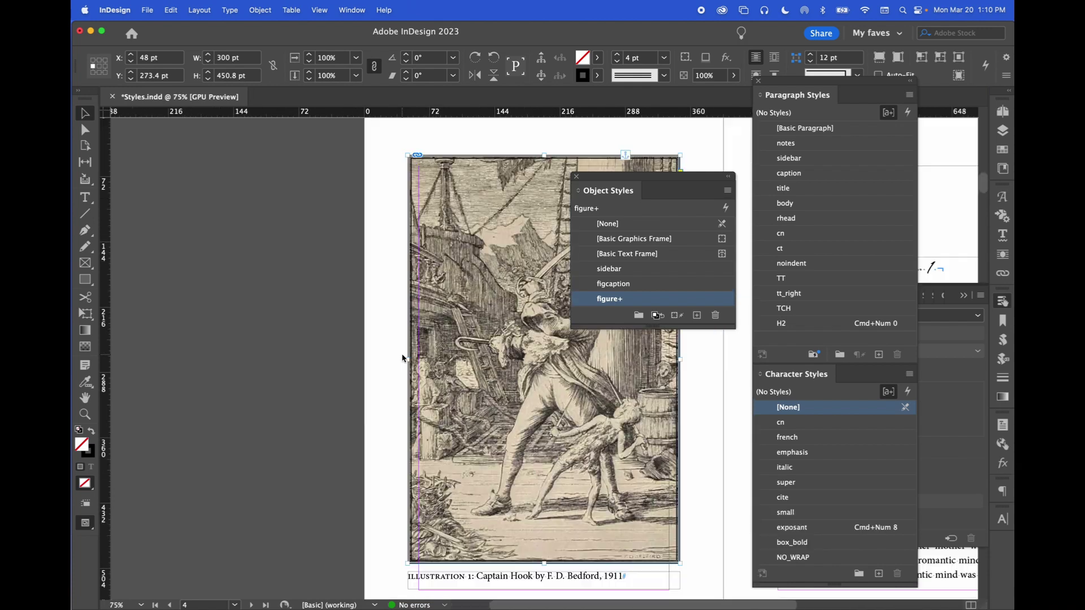
pyautogui.hscroll(3, 403, 358)
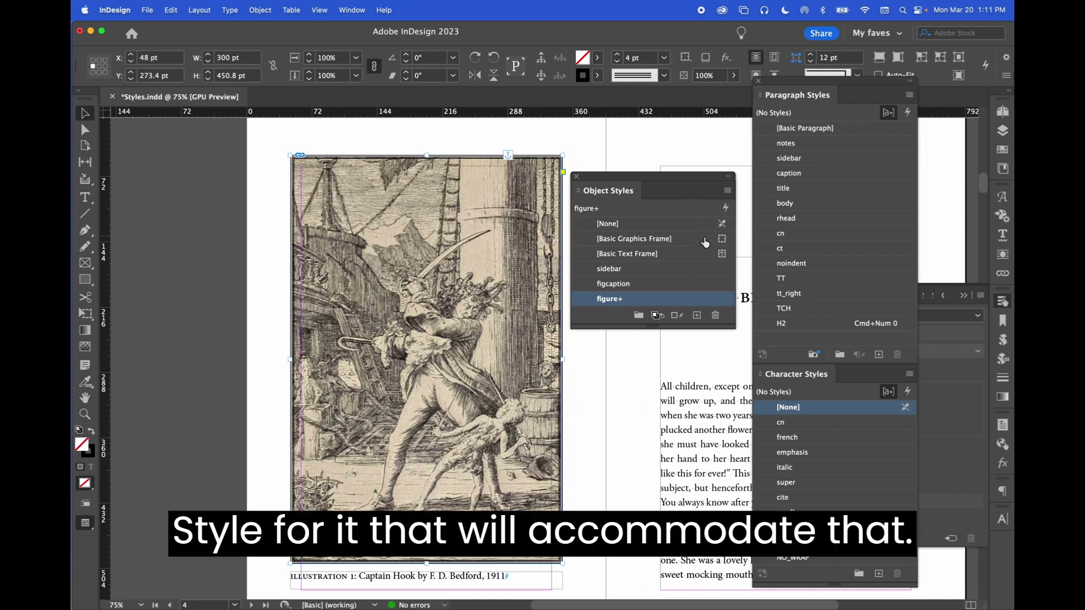
pyautogui.click(727, 190)
pyautogui.click(783, 198)
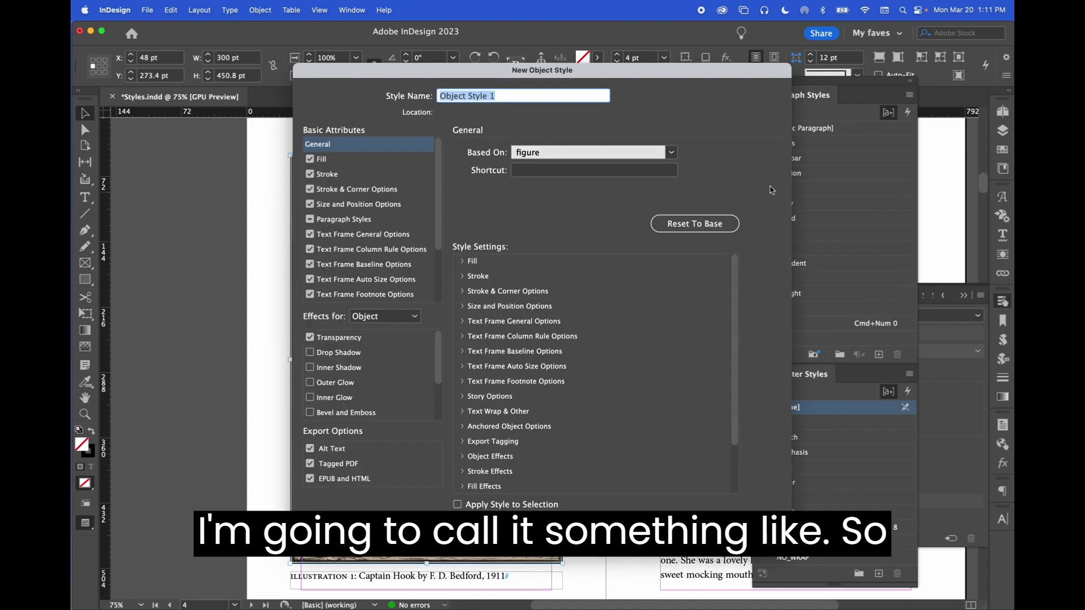
pyautogui.write('figure+')
pyautogui.press('Return')
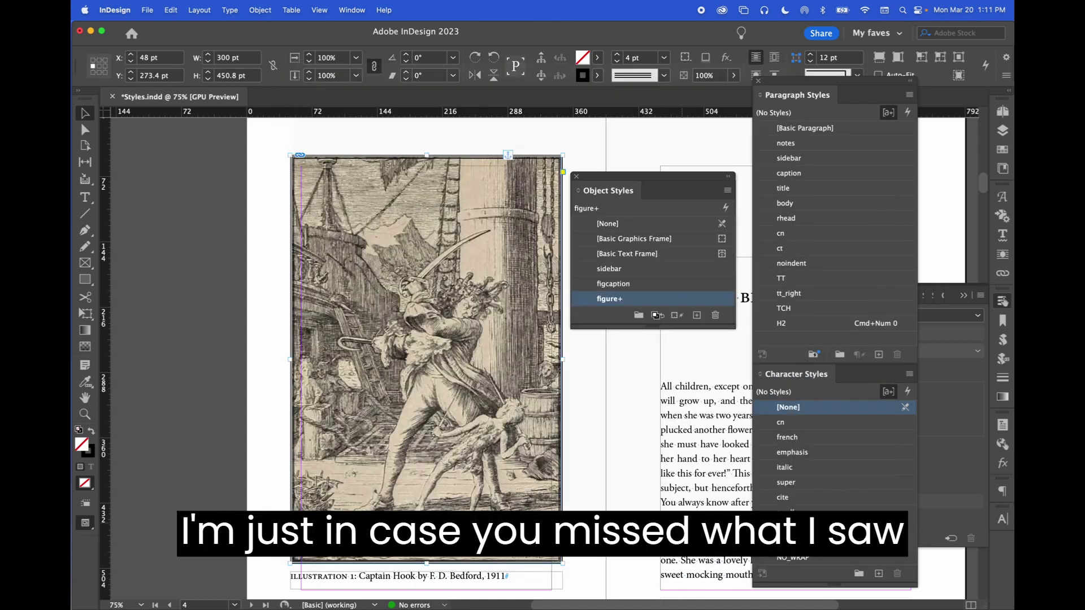
# - Create an object style named keylines based on figure and apply it to the selected illustration
pyautogui.click(727, 191)
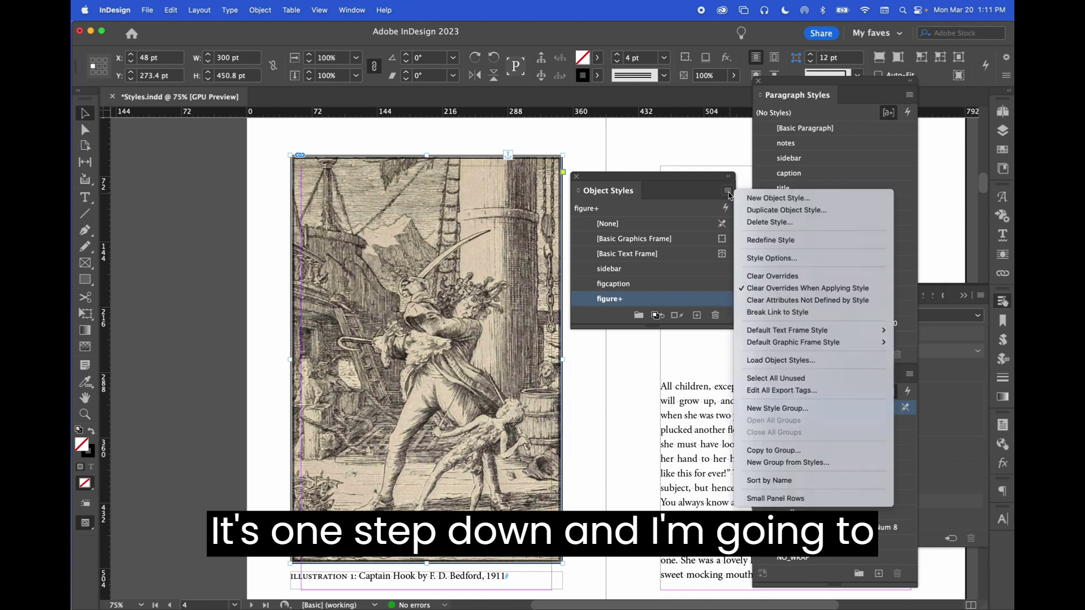
pyautogui.click(788, 202)
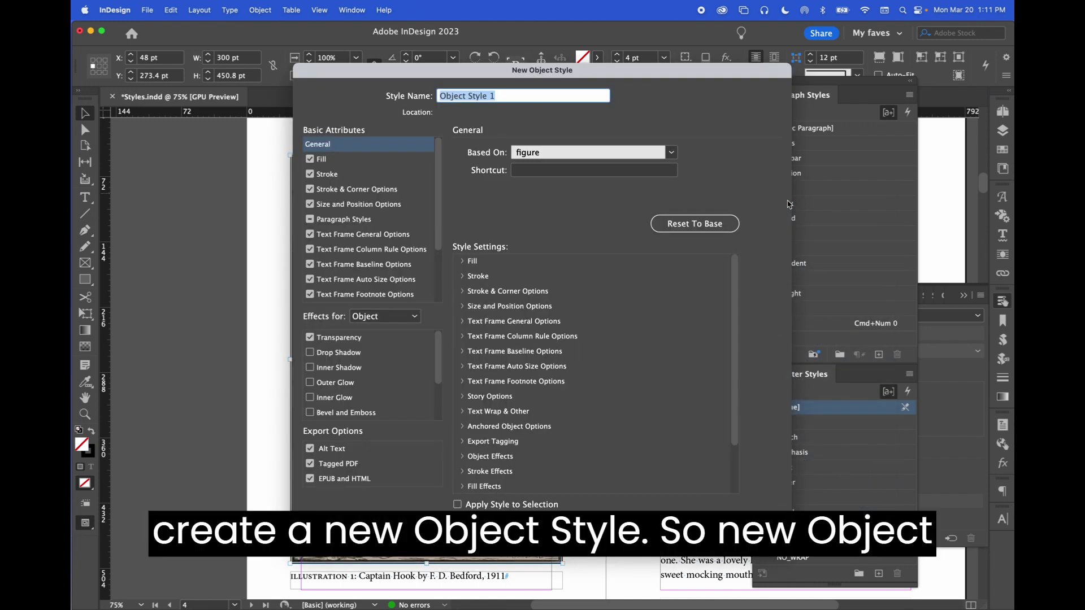
pyautogui.write('t')
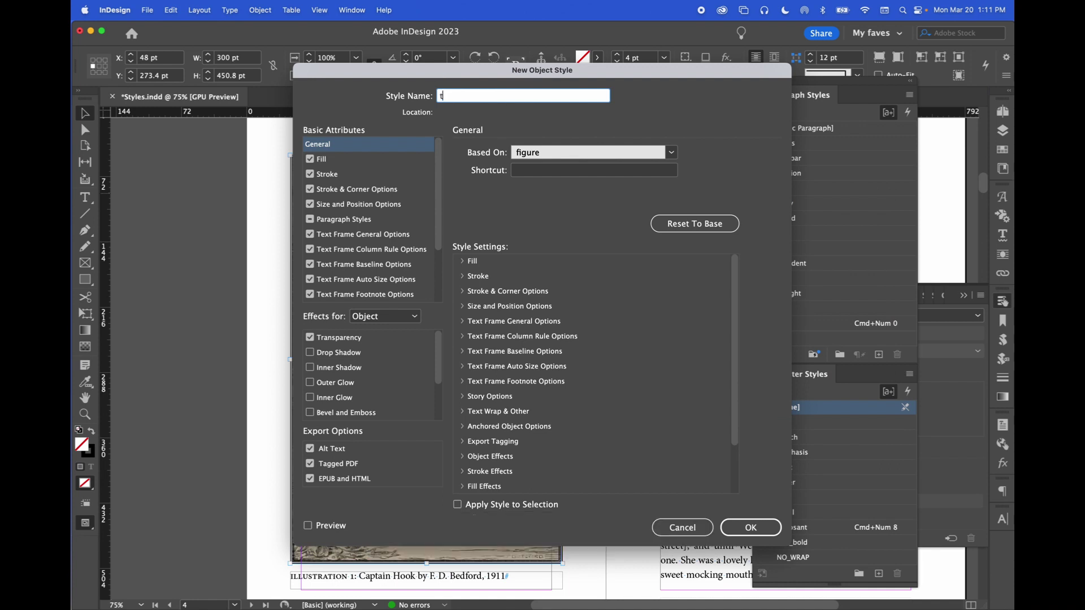
pyautogui.write('keylines')
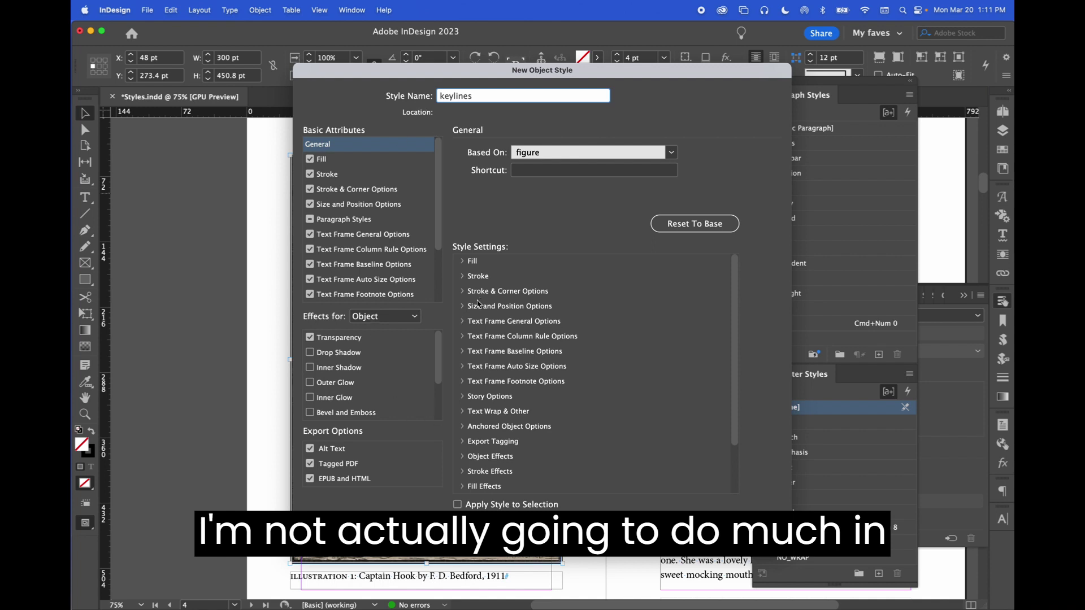
pyautogui.scroll(-3, 561, 359)
pyautogui.scroll(3, 561, 360)
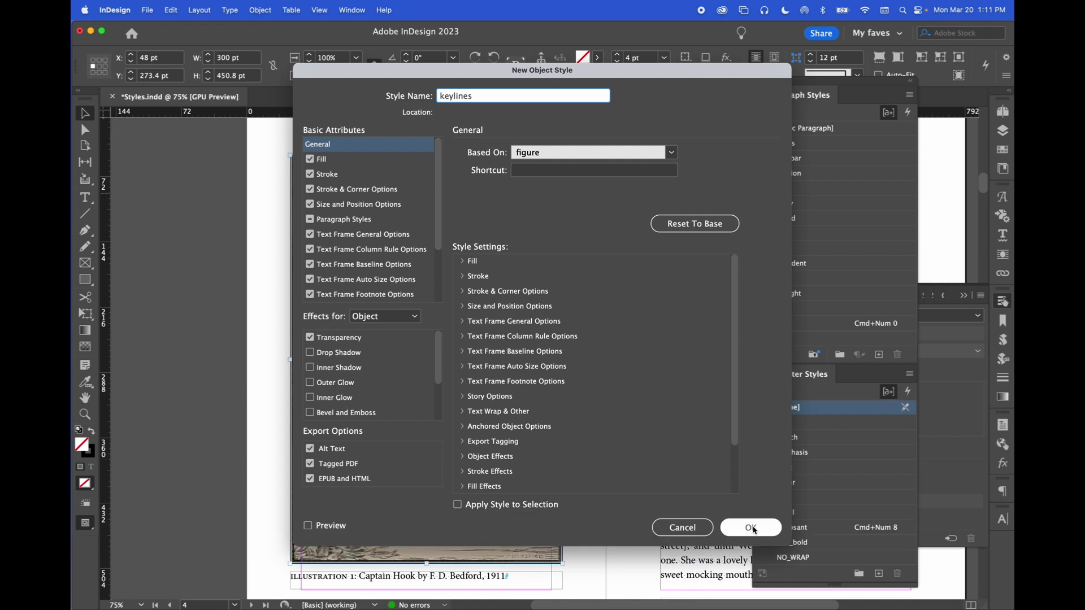
pyautogui.click(754, 528)
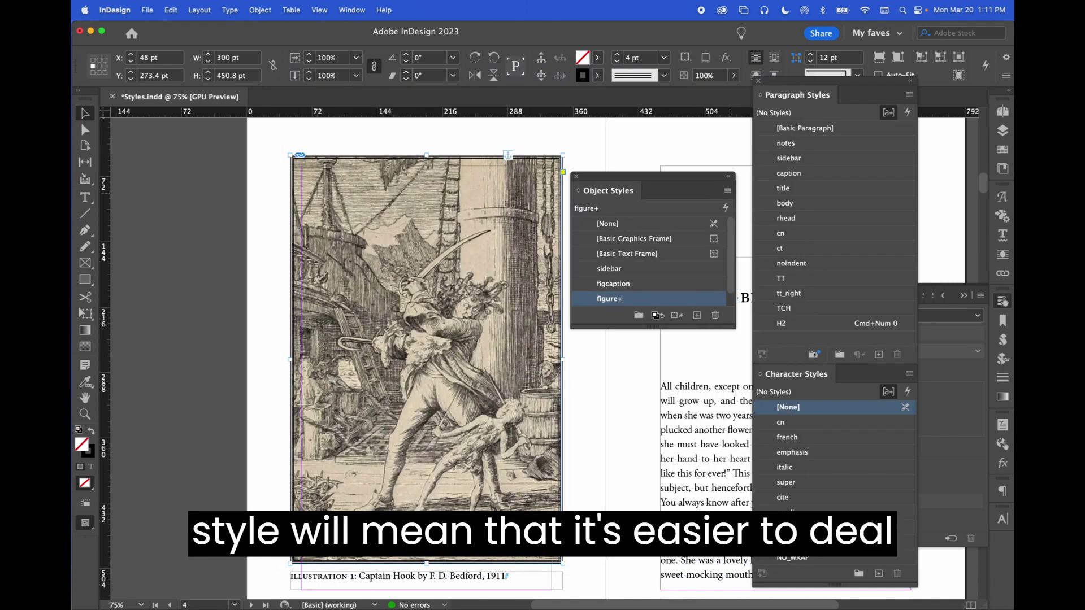
pyautogui.scroll(-1, 628, 280)
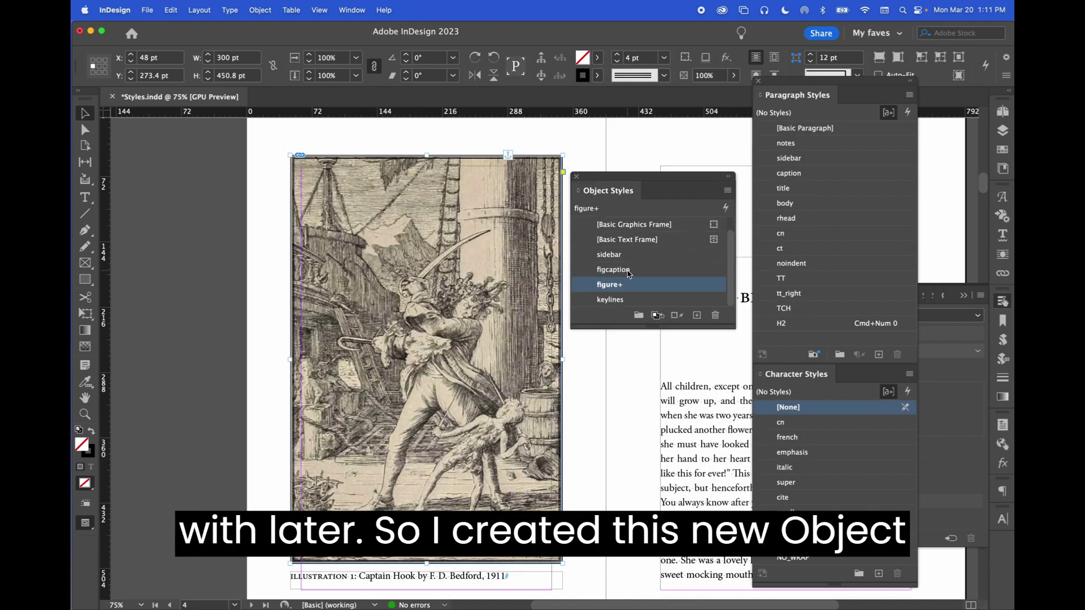
pyautogui.click(615, 301)
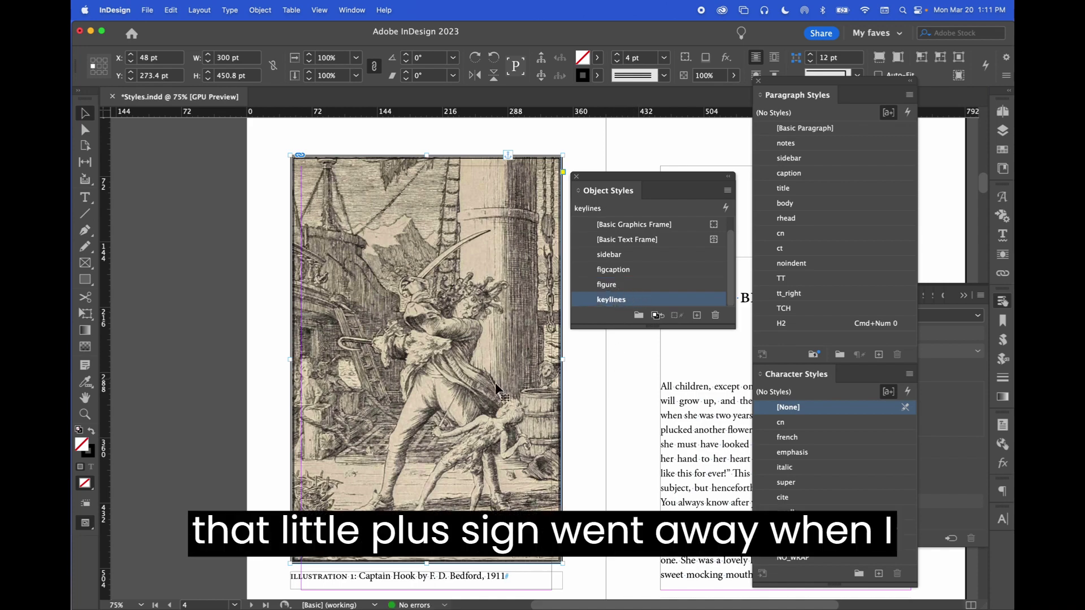
# - Select the caption frame below the illustration and check which object style it uses
pyautogui.scroll(-5, 435, 390)
pyautogui.click(353, 389)
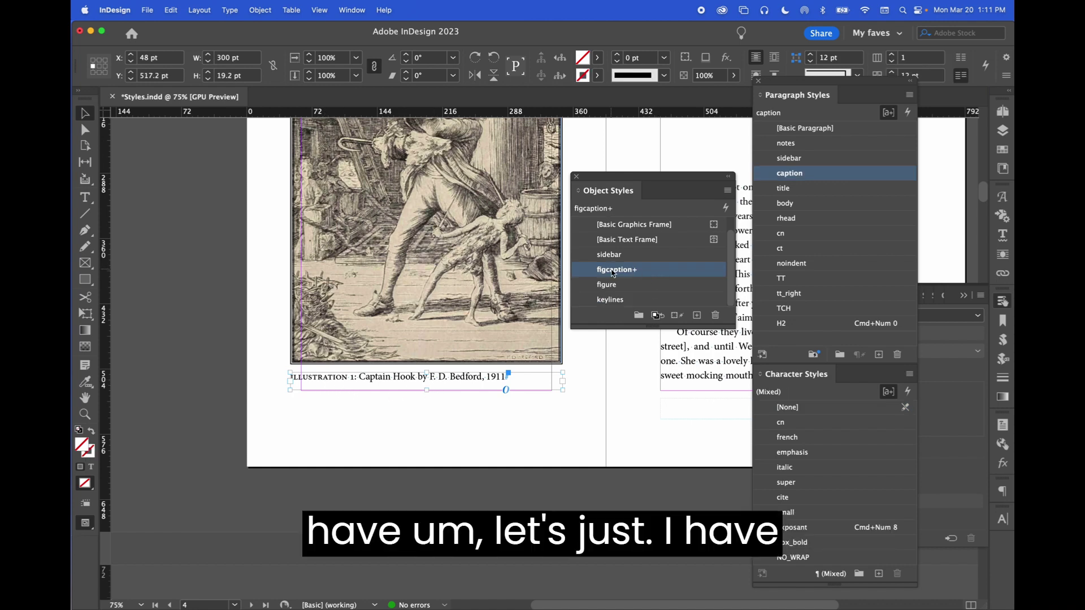
pyautogui.click(602, 242)
pyautogui.click(602, 273)
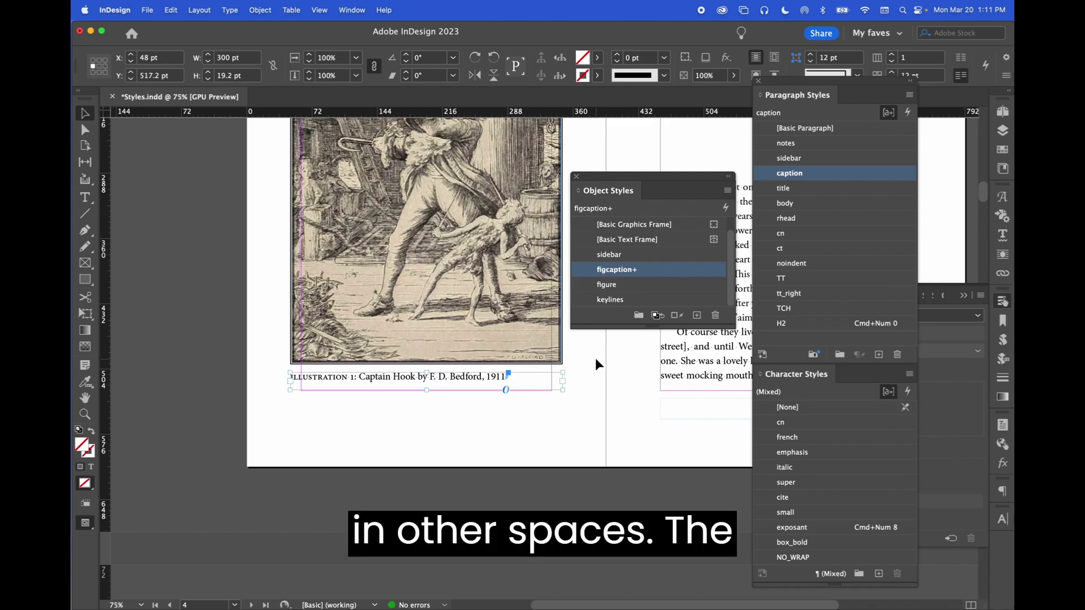
# - Look through the text pages after the illustration spread, up to page 7, and return to the illustration
pyautogui.scroll(-15, 595, 357)
pyautogui.hscroll(5, 595, 358)
pyautogui.scroll(-15, 593, 364)
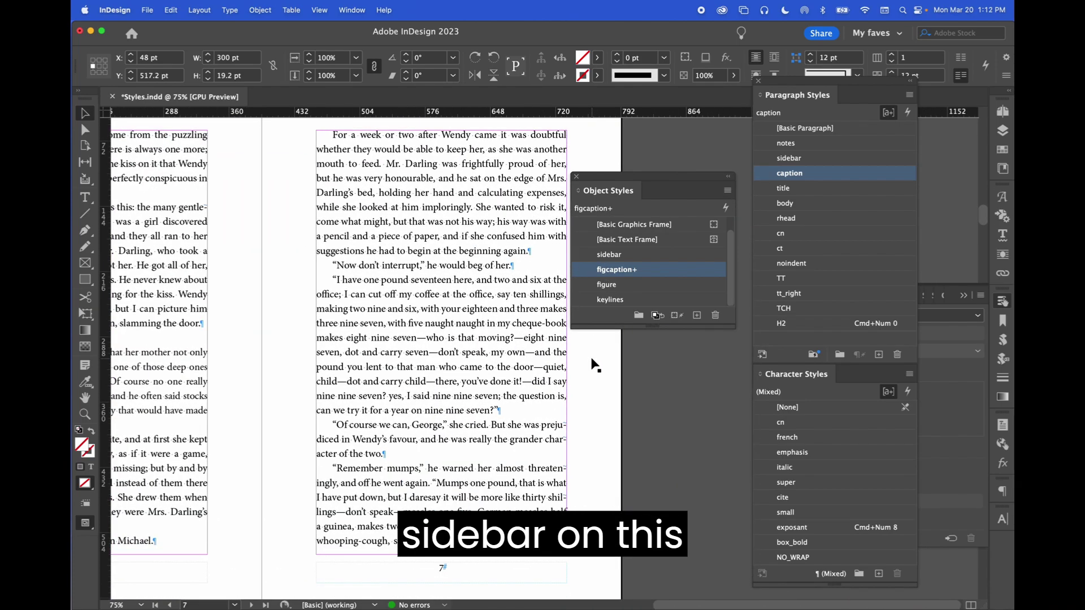
pyautogui.hscroll(1, 591, 363)
pyautogui.scroll(15, 590, 361)
pyautogui.hscroll(-5, 589, 361)
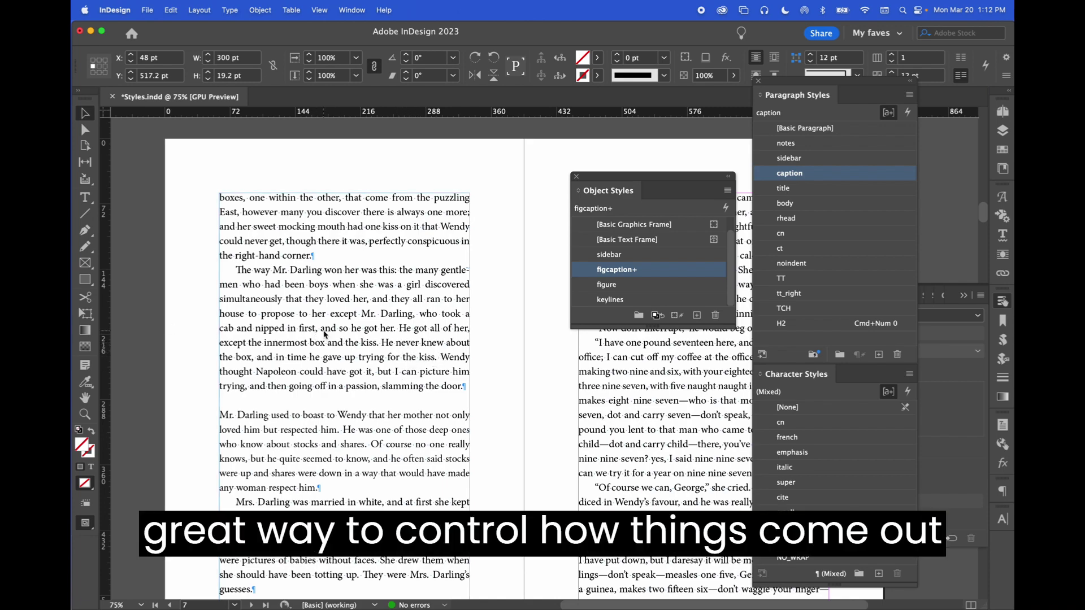
pyautogui.scroll(15, 325, 334)
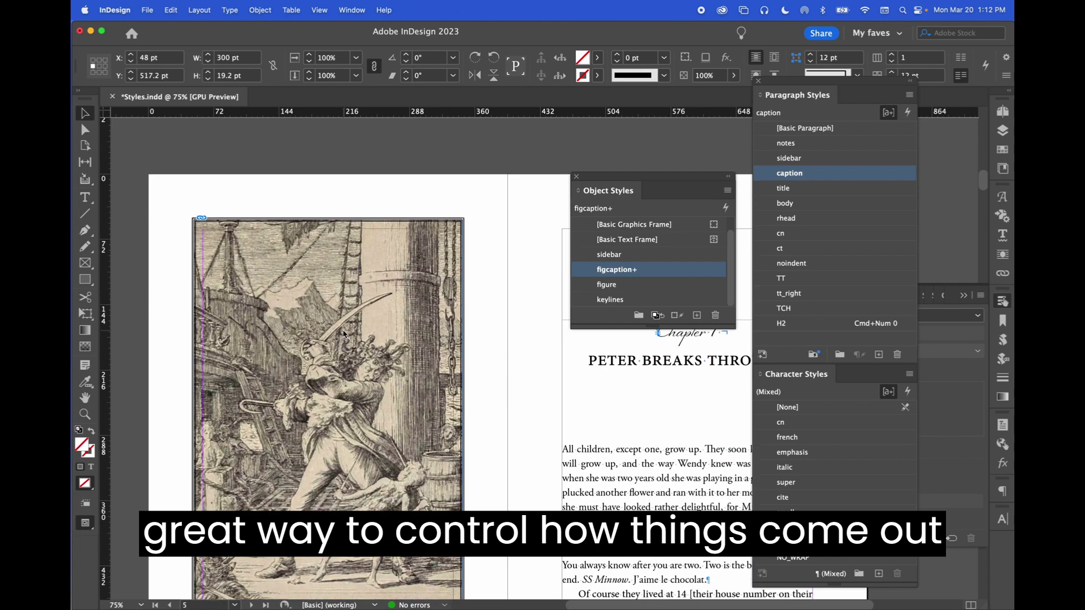
pyautogui.scroll(-3, 344, 334)
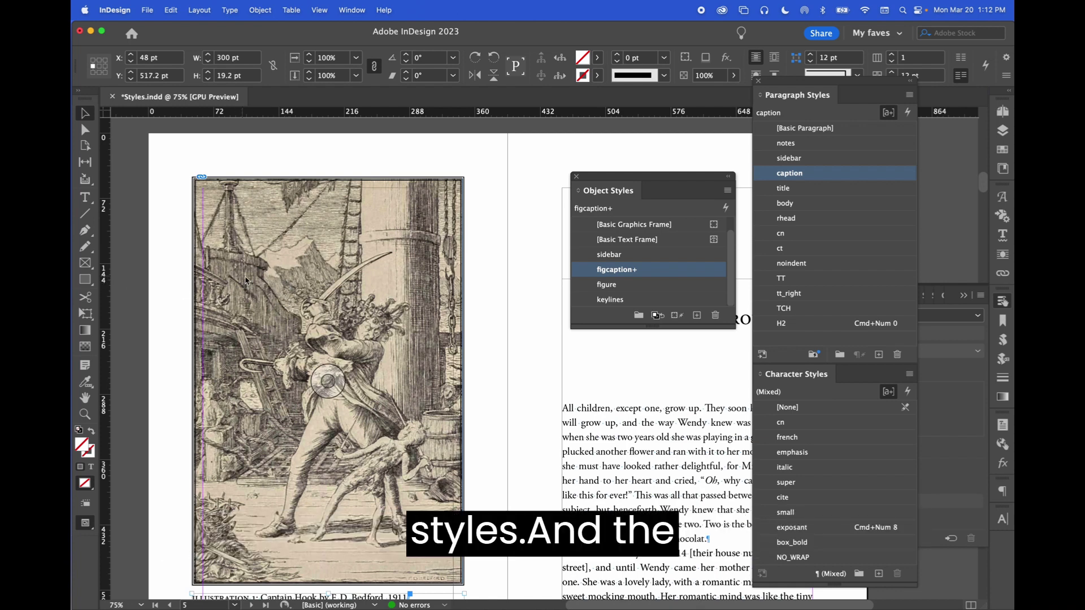
# - Select the illustration frame and move the Object Styles panel clear of the page text
pyautogui.click(299, 249)
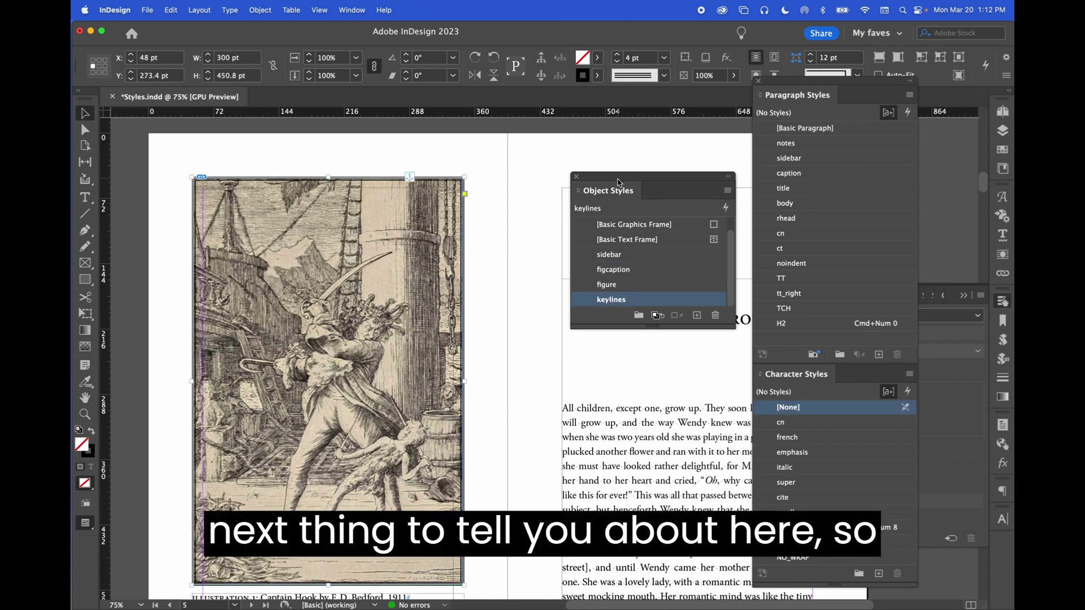
pyautogui.moveTo(618, 182); pyautogui.dragTo(860, 207)
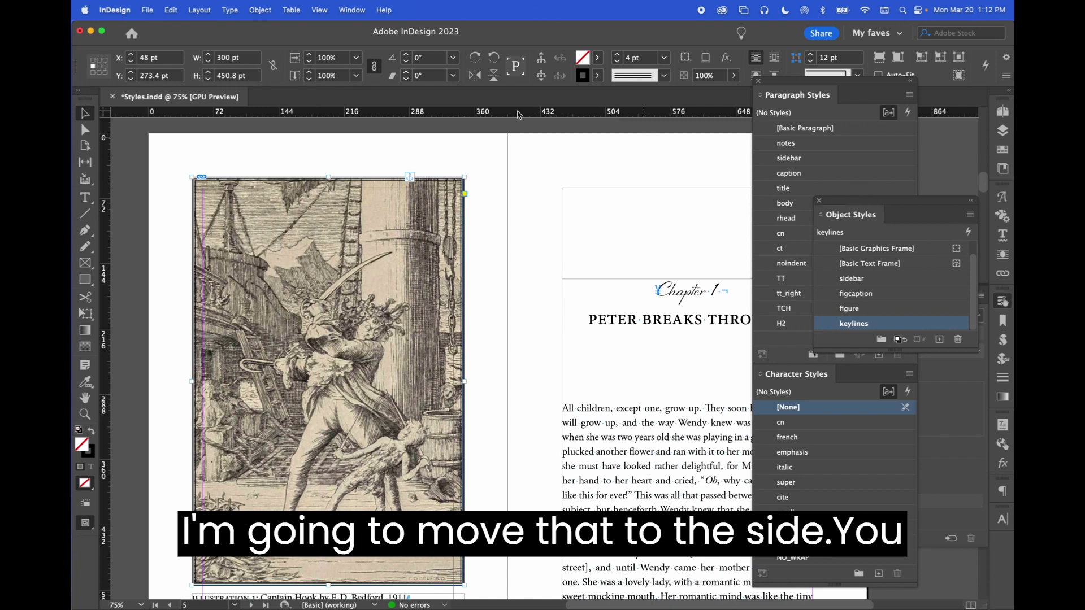
pyautogui.scroll(-2, 395, 225)
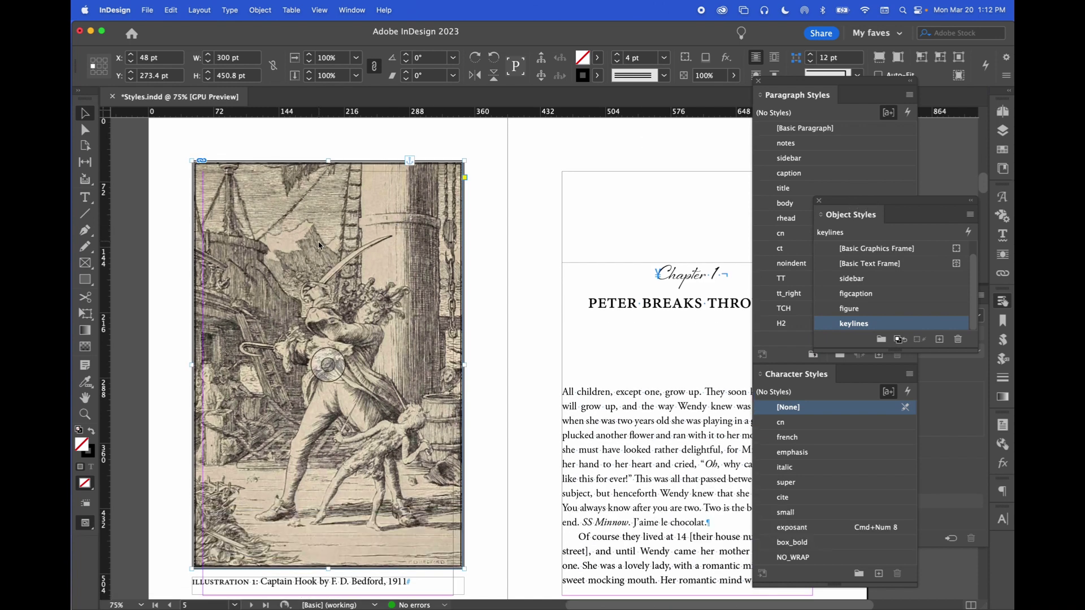
pyautogui.hscroll(-1, 318, 240)
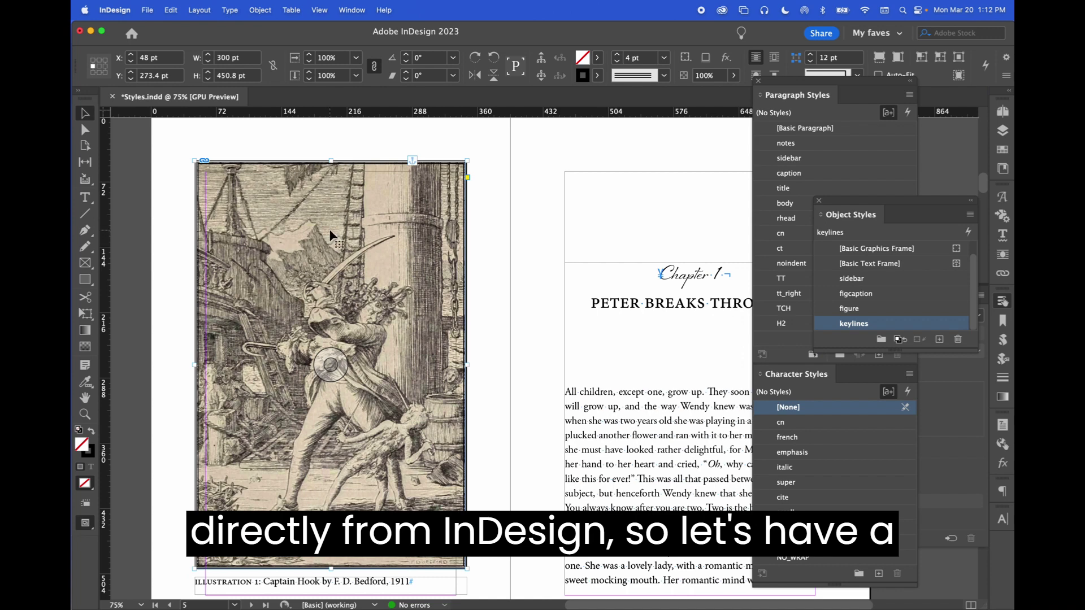
# - Bring up the illustration's object export options beside the artwork and look through the available epub:type categories, including Document Partitions
pyautogui.click(264, 5)
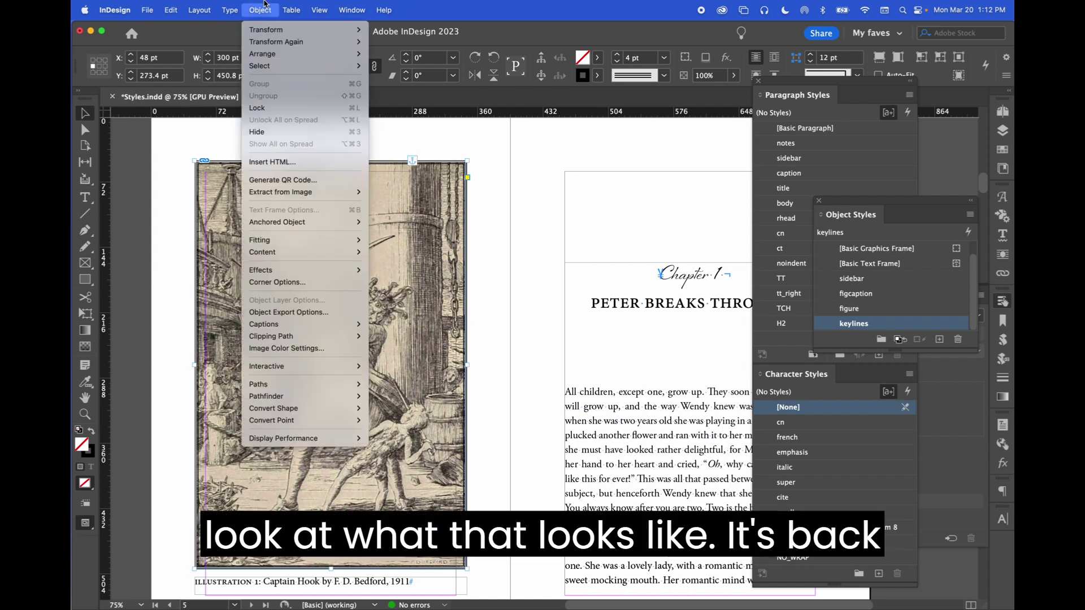
pyautogui.click(318, 313)
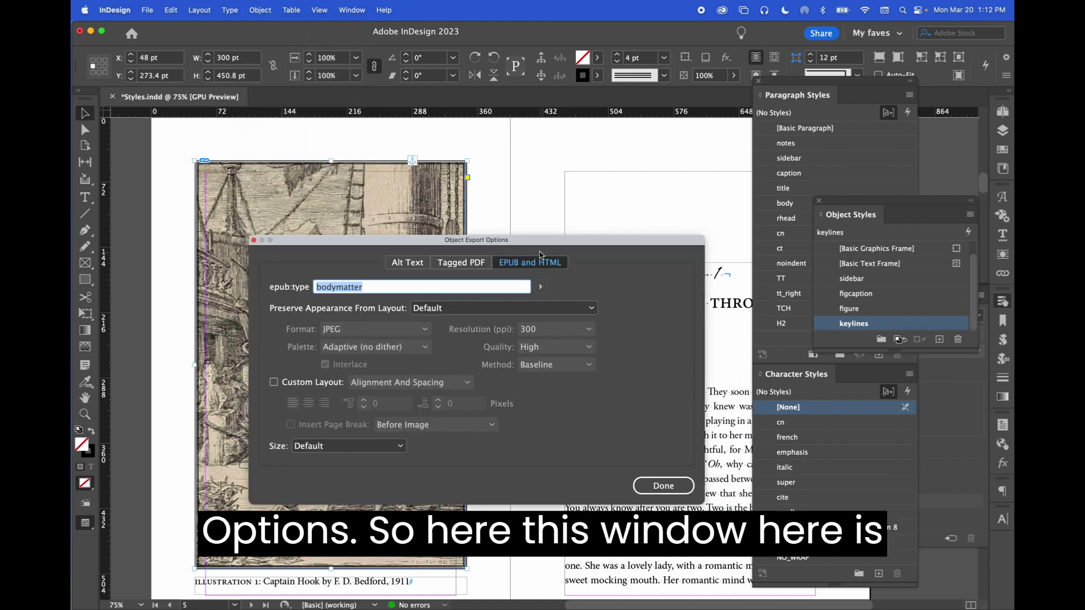
pyautogui.moveTo(521, 244); pyautogui.dragTo(771, 258)
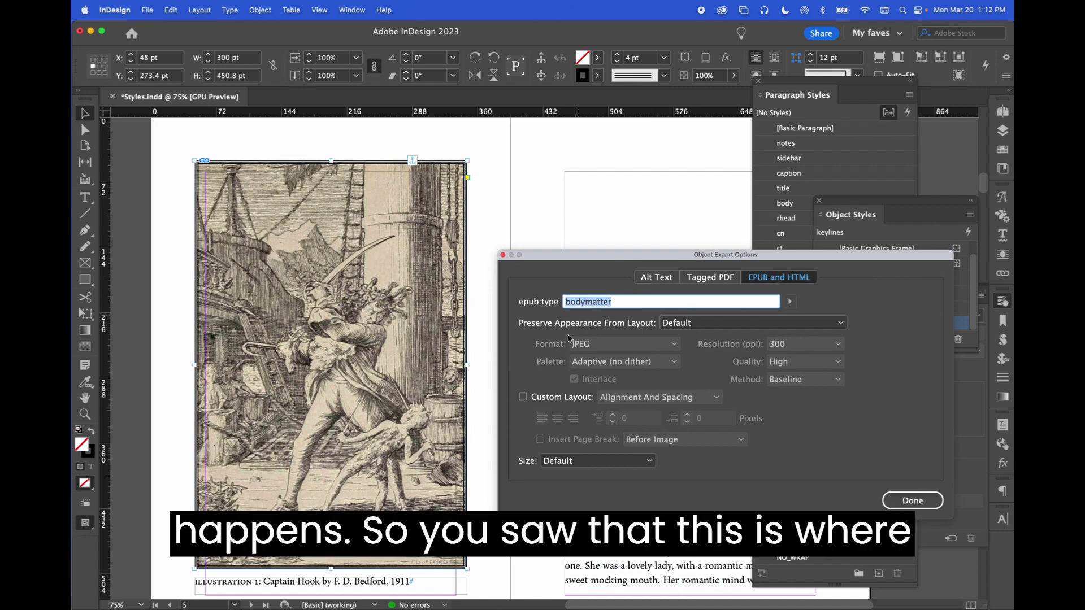
pyautogui.click(790, 302)
pyautogui.moveTo(863, 309)
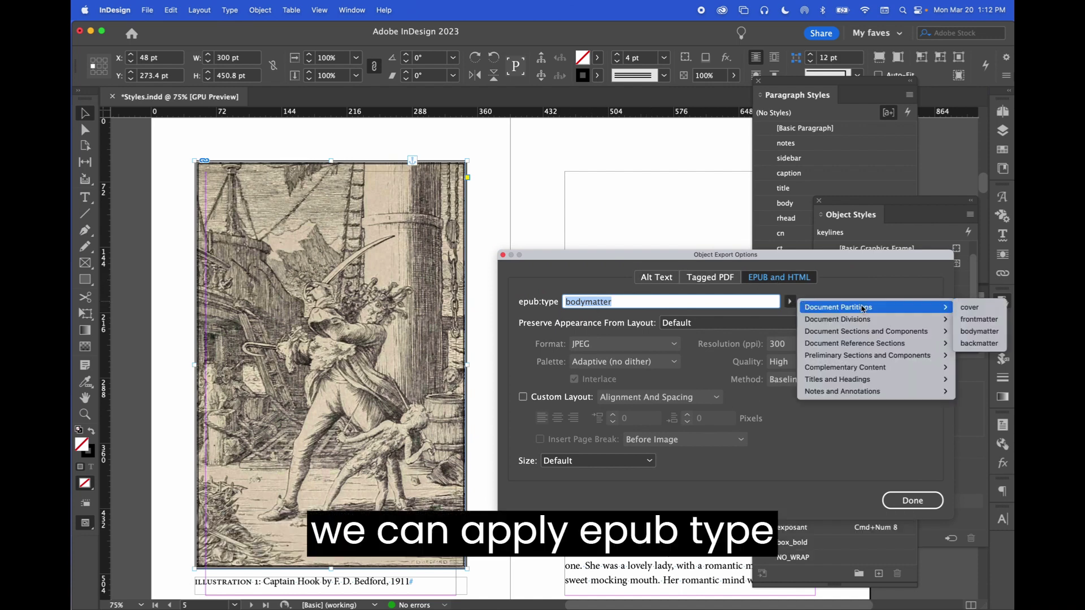
pyautogui.press('Escape')
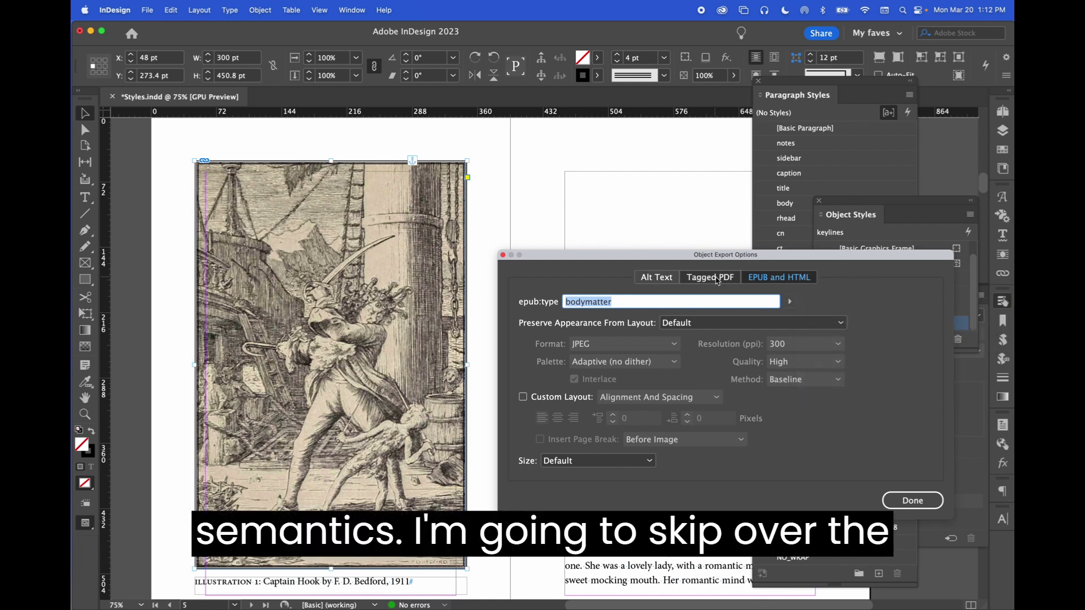
# - Review the illustration's alt text source options, keep Custom as the source, and select the whole alt text description
pyautogui.click(657, 278)
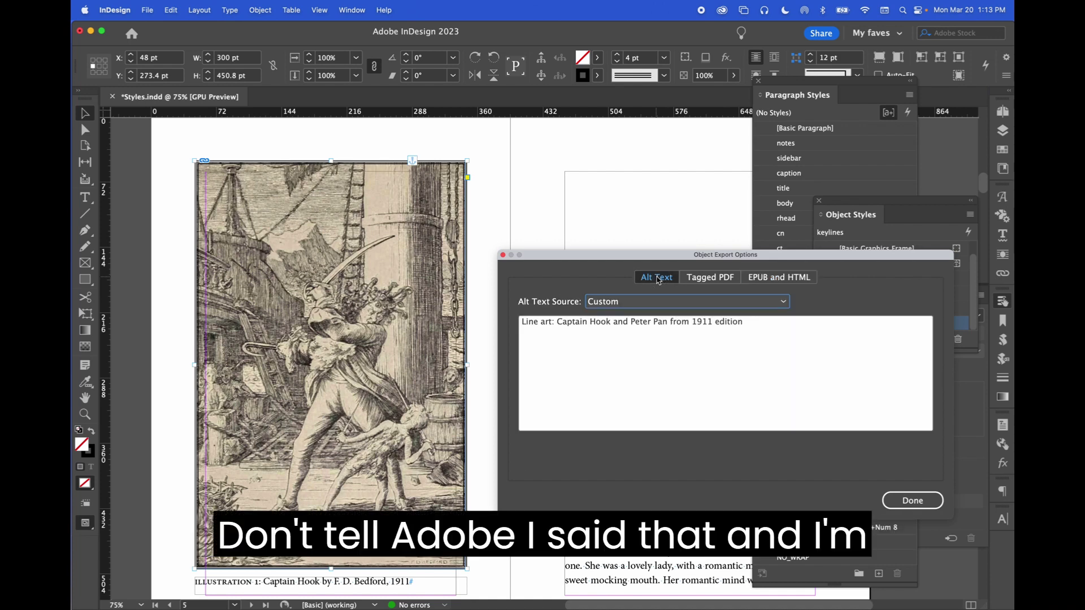
pyautogui.click(645, 300)
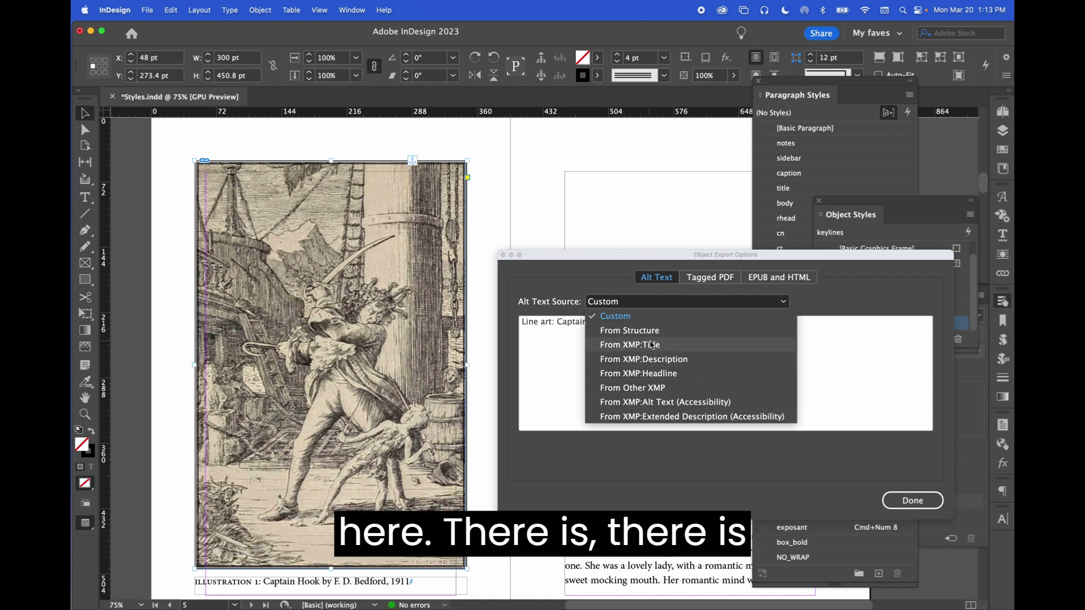
pyautogui.click(619, 320)
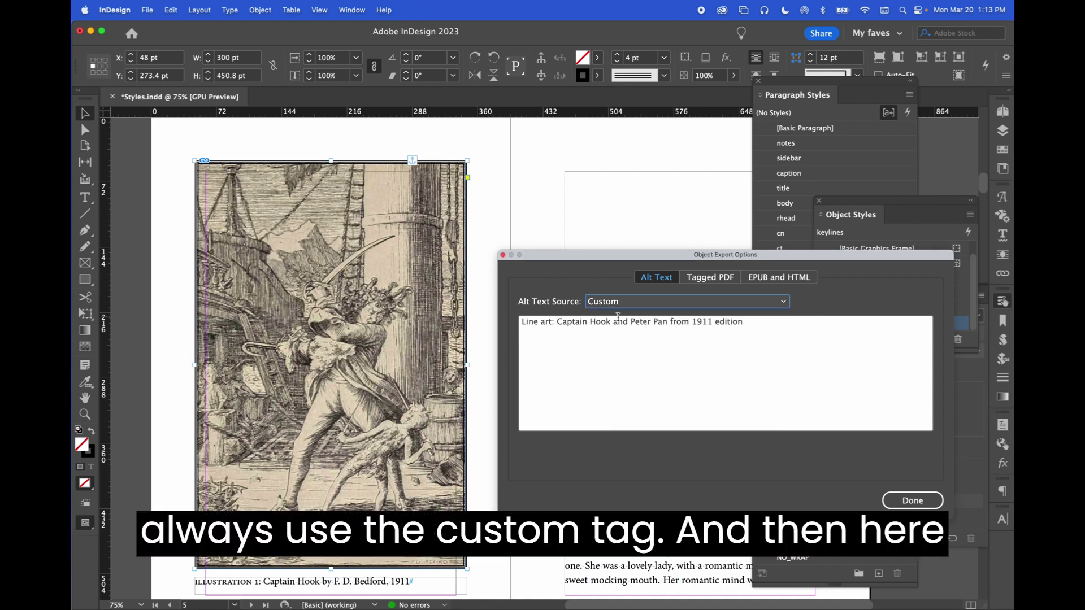
pyautogui.tripleClick(616, 326)
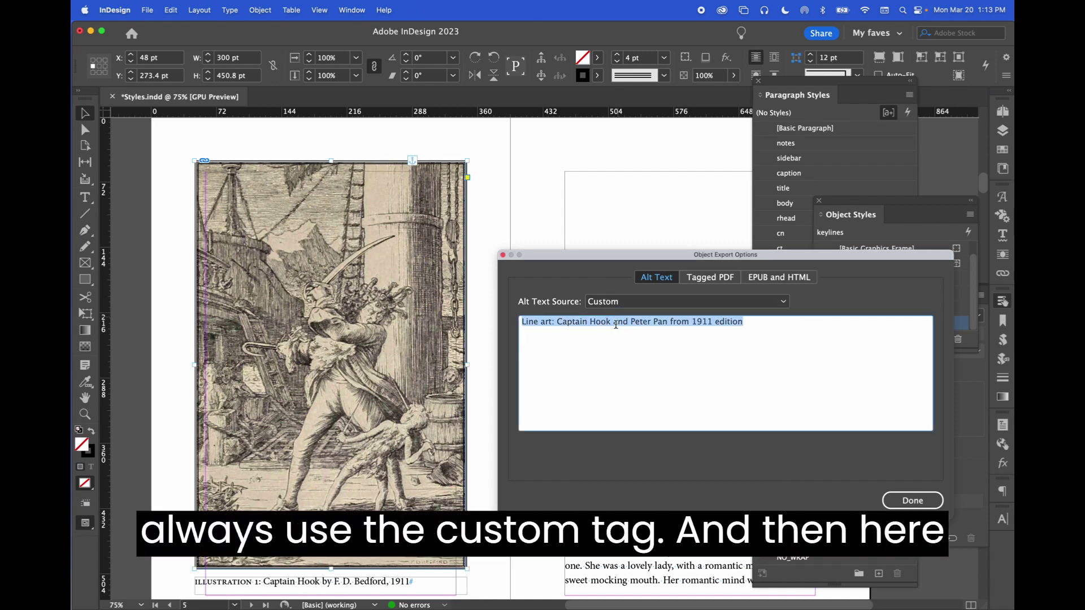
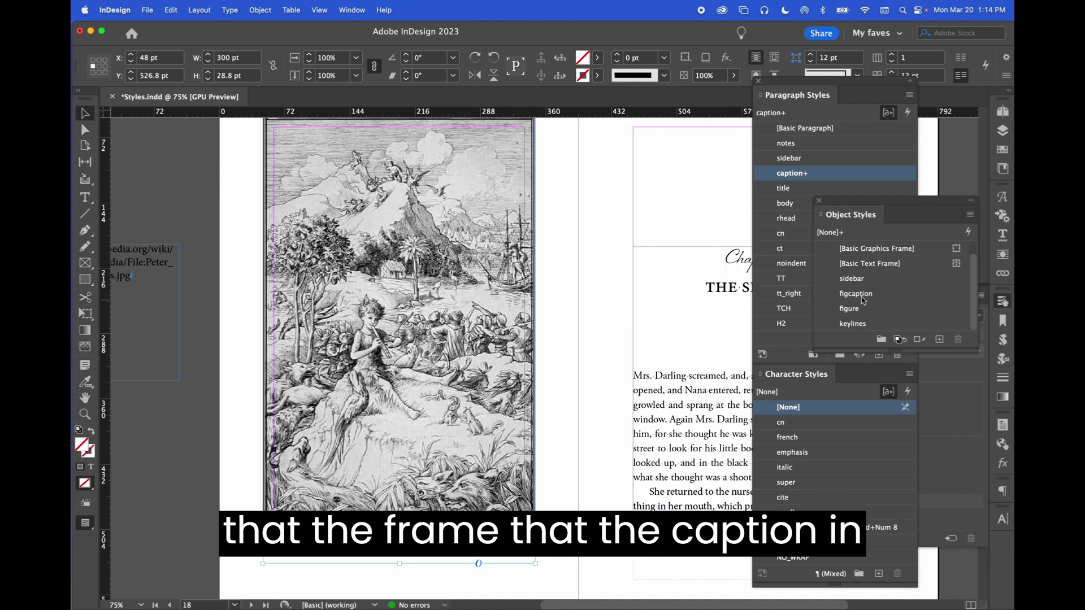
# - Apply the figcaption object style to the caption frame under the Peter Pan pipes illustration
pyautogui.click(861, 295)
# - Move the image source URL frame on the pasteboard about 64 pt farther from the page and about 10 pt up
pyautogui.hscroll(-10, 478, 299)
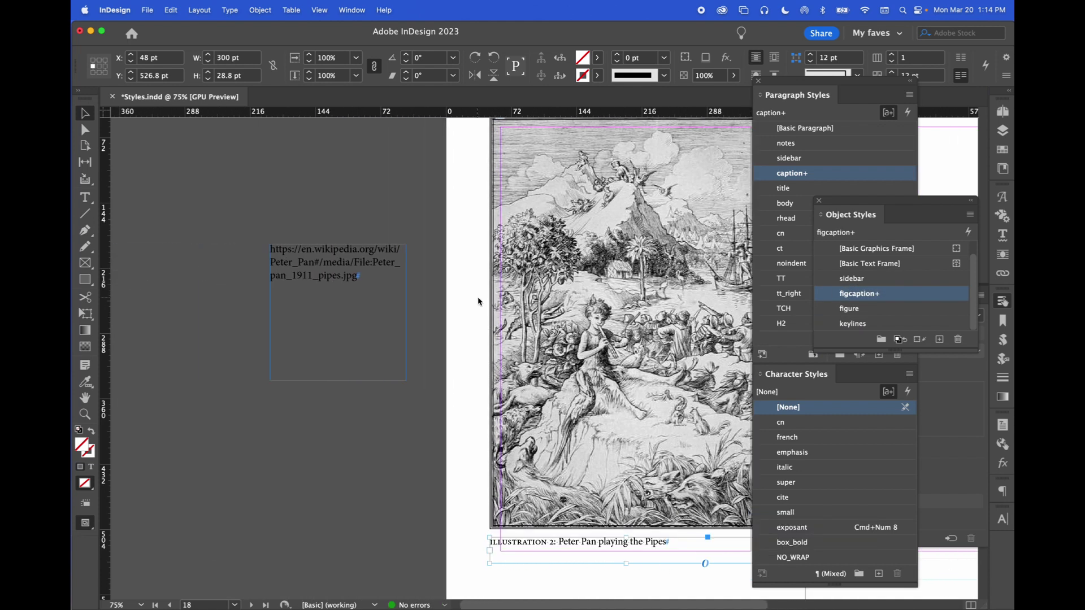
pyautogui.click(331, 299)
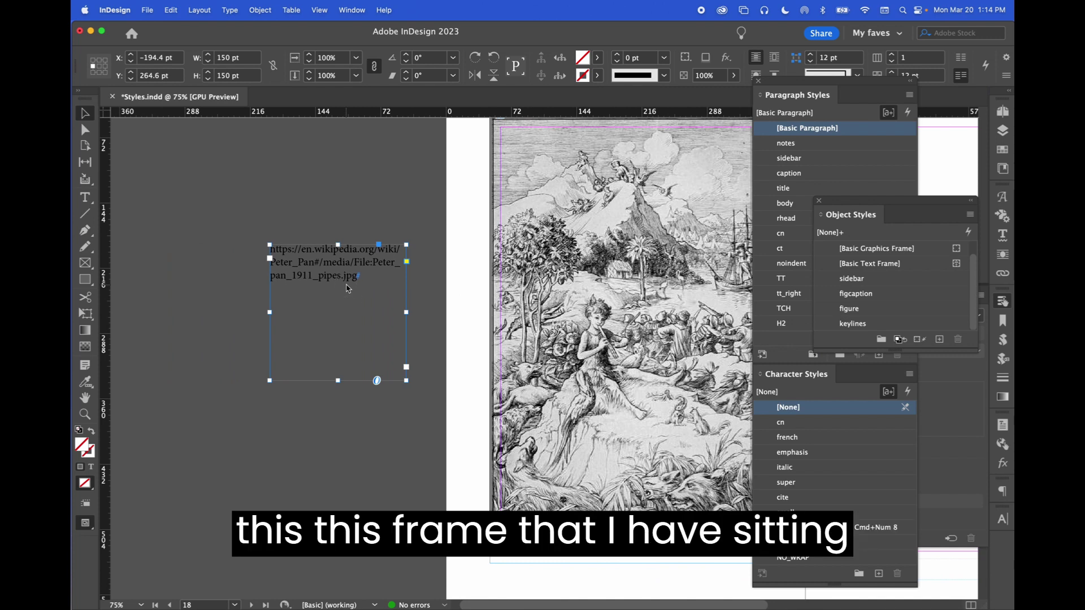
pyautogui.press('super+equal')
pyautogui.press('super+equal')
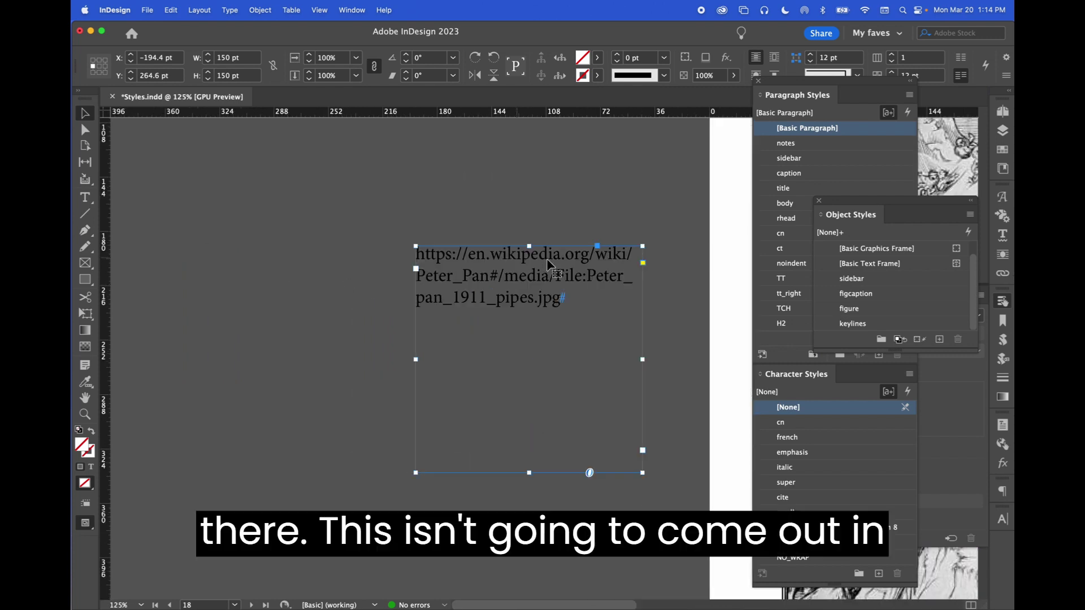
pyautogui.click(530, 281)
pyautogui.moveTo(593, 294); pyautogui.dragTo(498, 279)
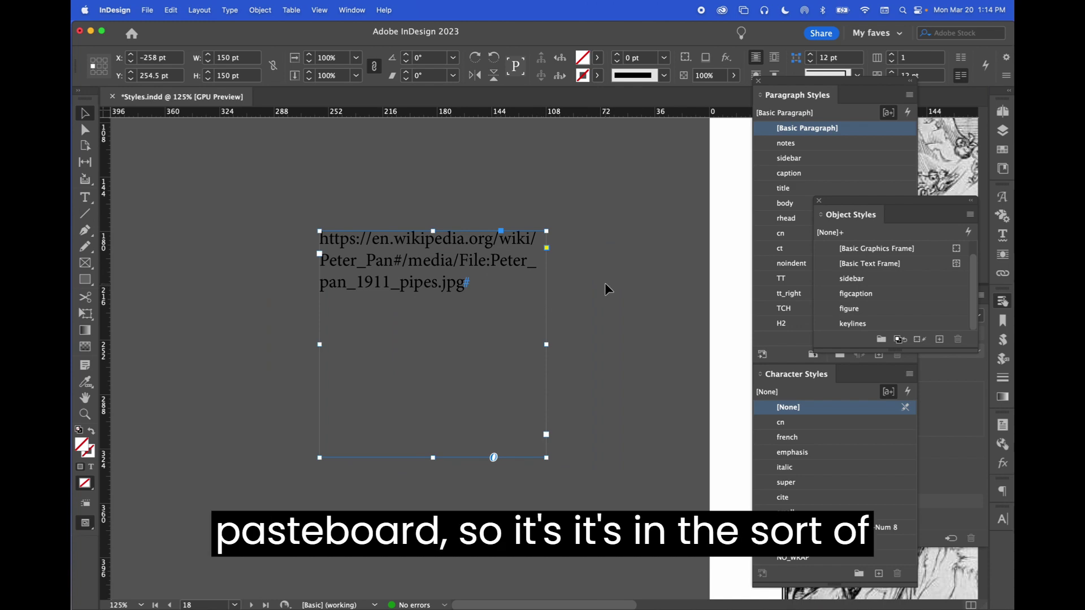
# - Select the entire image source URL text inside the pasteboard frame
pyautogui.hscroll(5, 604, 282)
pyautogui.hscroll(-2, 605, 289)
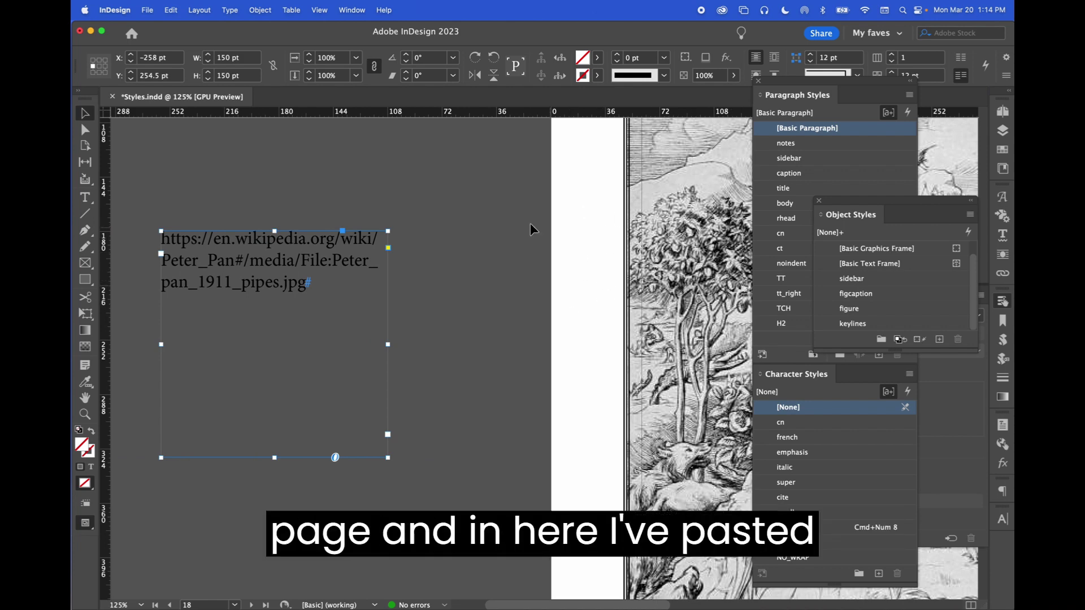
pyautogui.moveTo(315, 279); pyautogui.dragTo(148, 247)
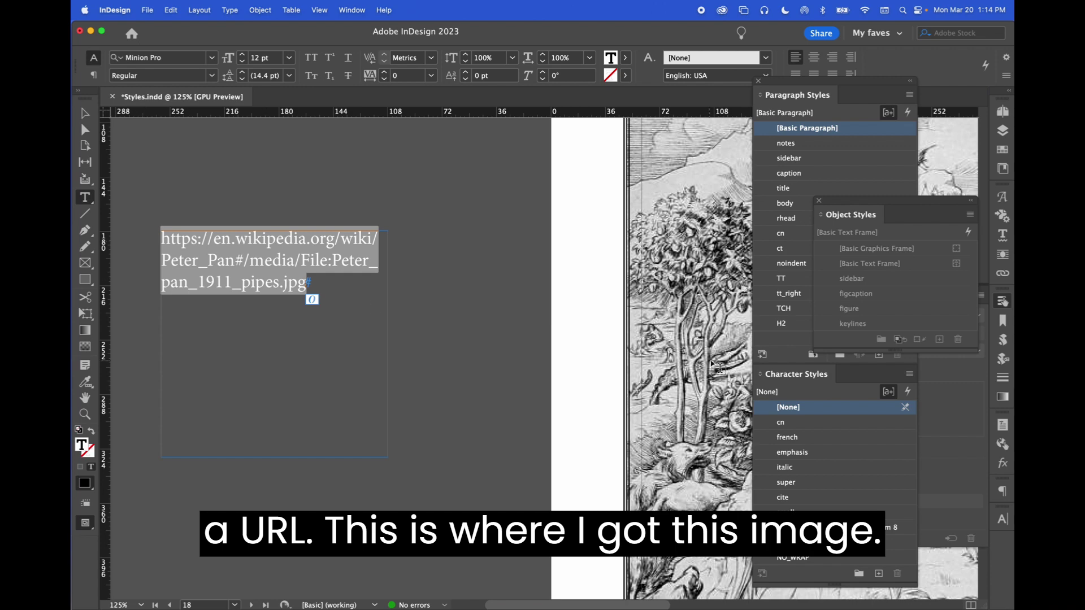